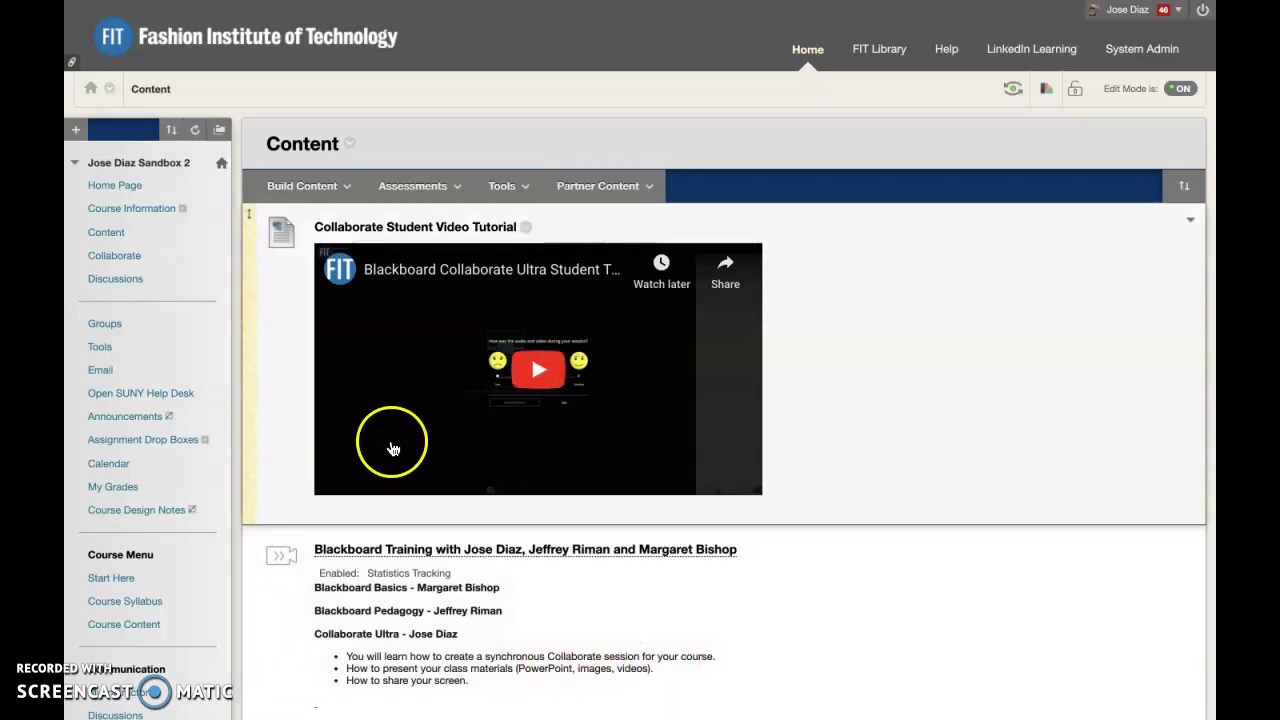
- From the course's Groups page, start a Single Group with Manual Enroll
click(648, 185)
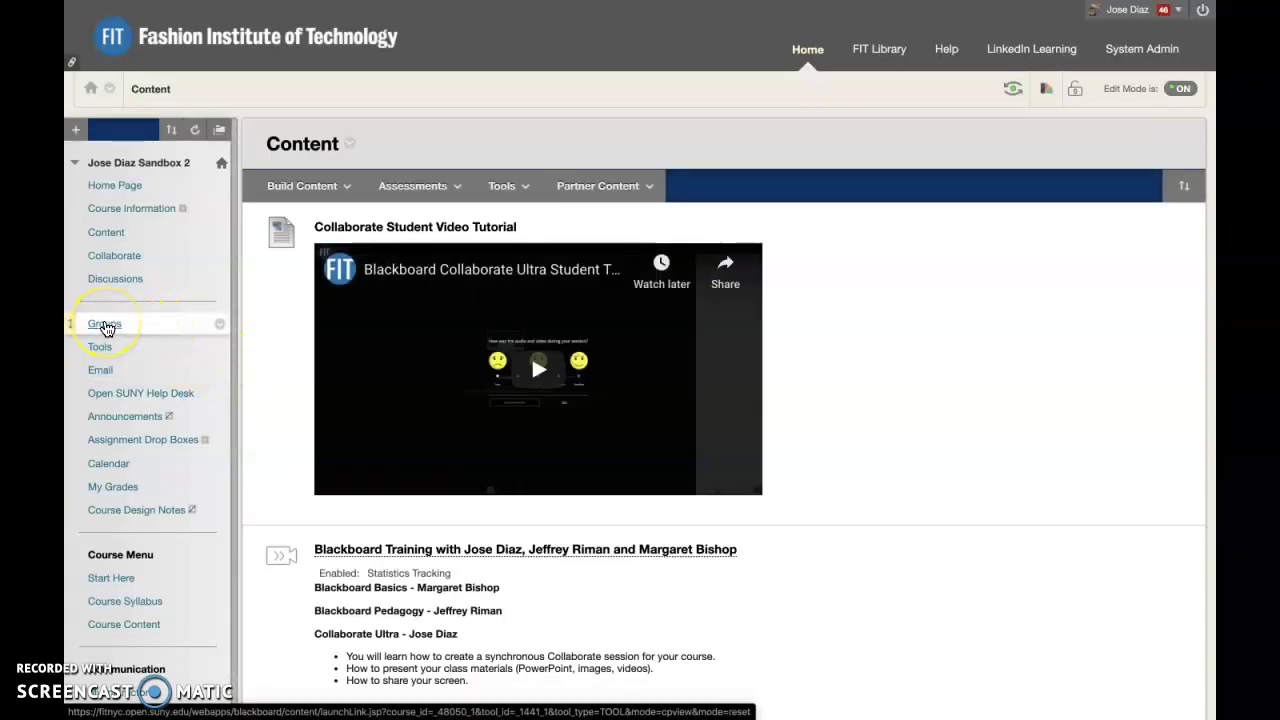
click(106, 328)
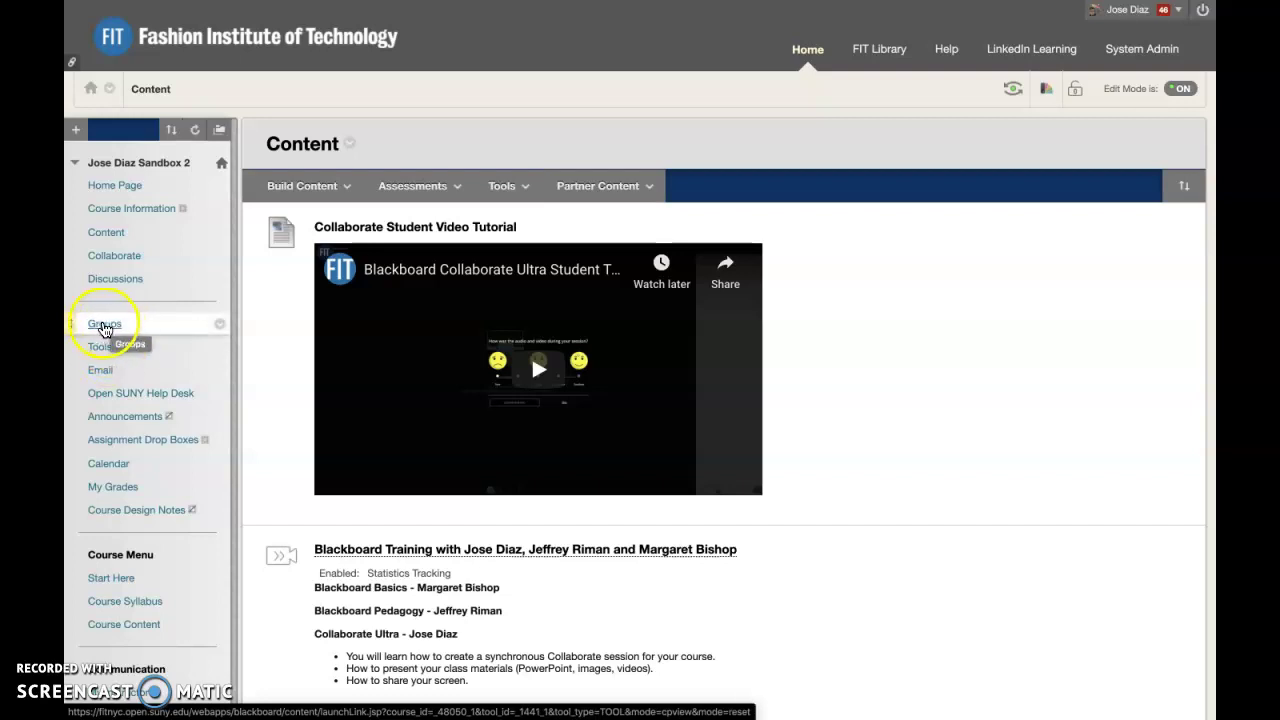
click(110, 329)
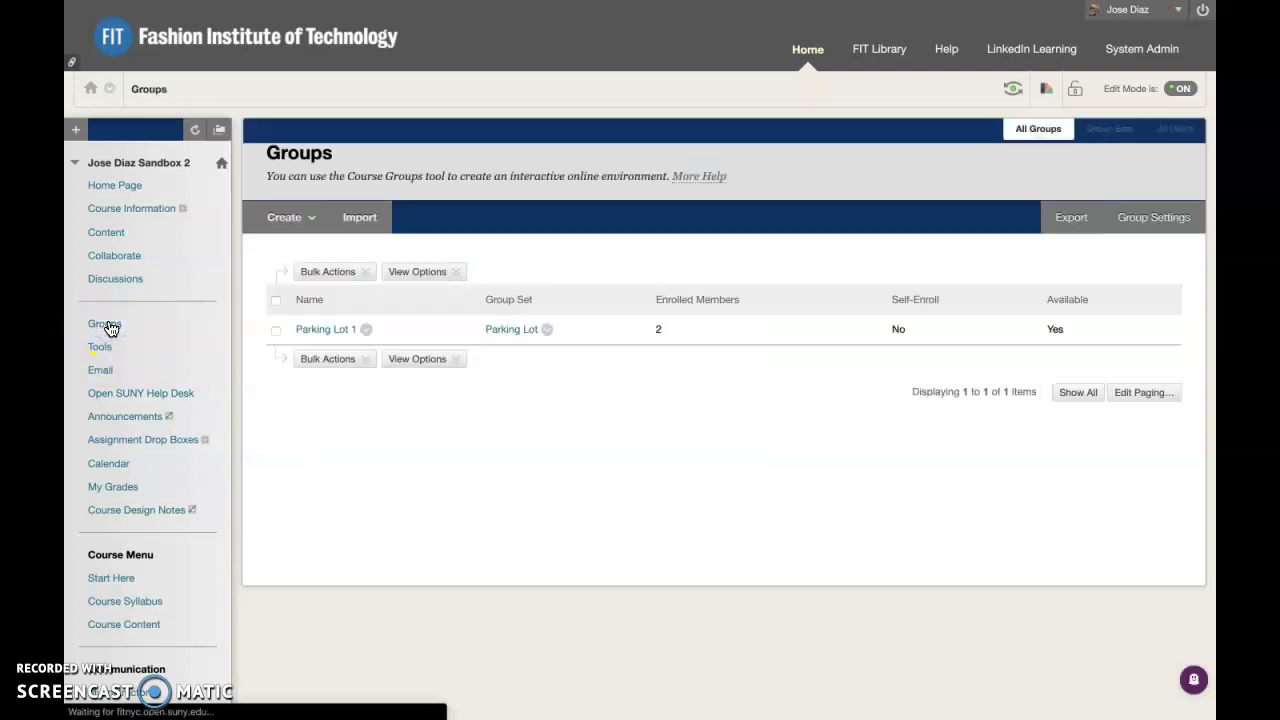
click(287, 217)
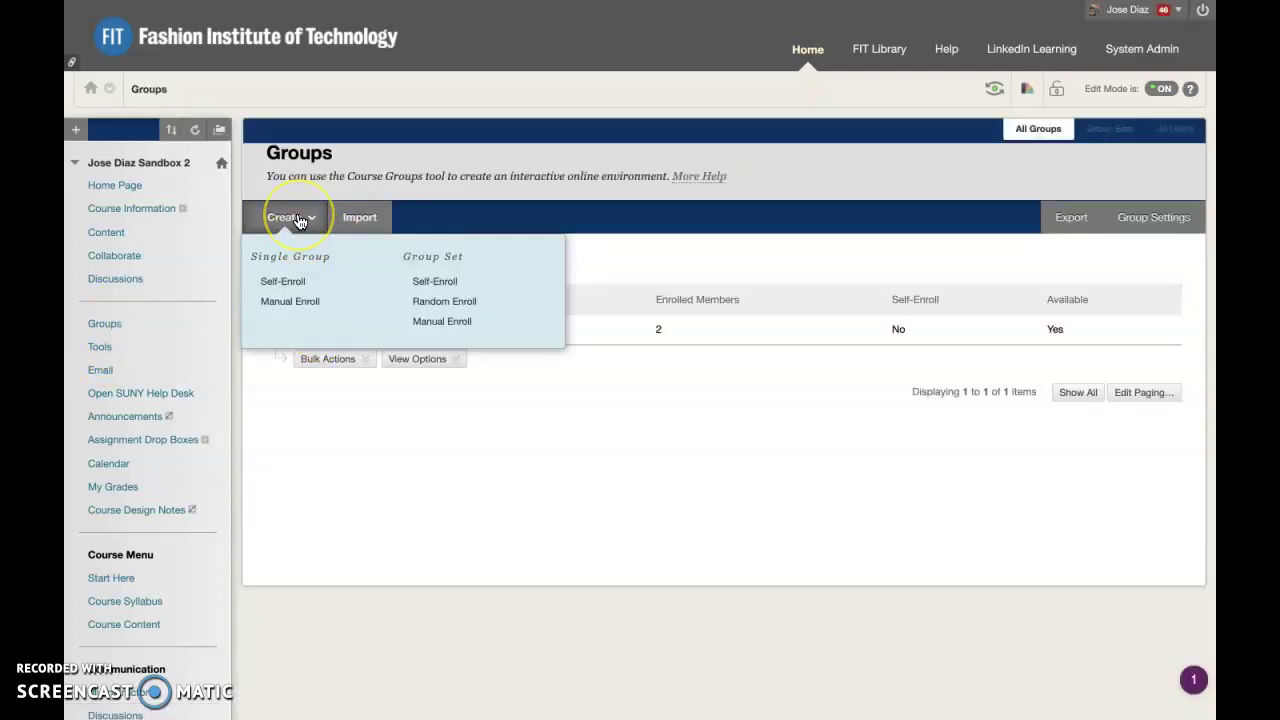
click(308, 305)
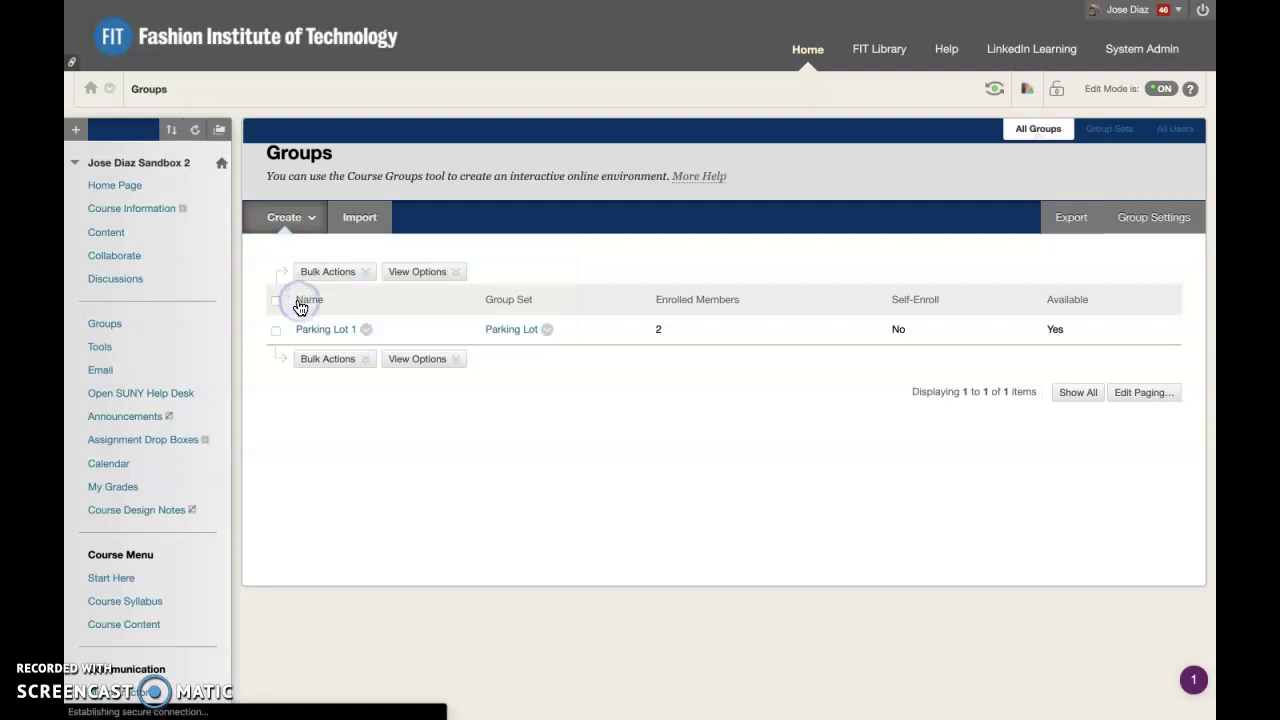
click(474, 291)
- Enter 'Red Team' as the group name, leaving it visible to students
click(491, 294)
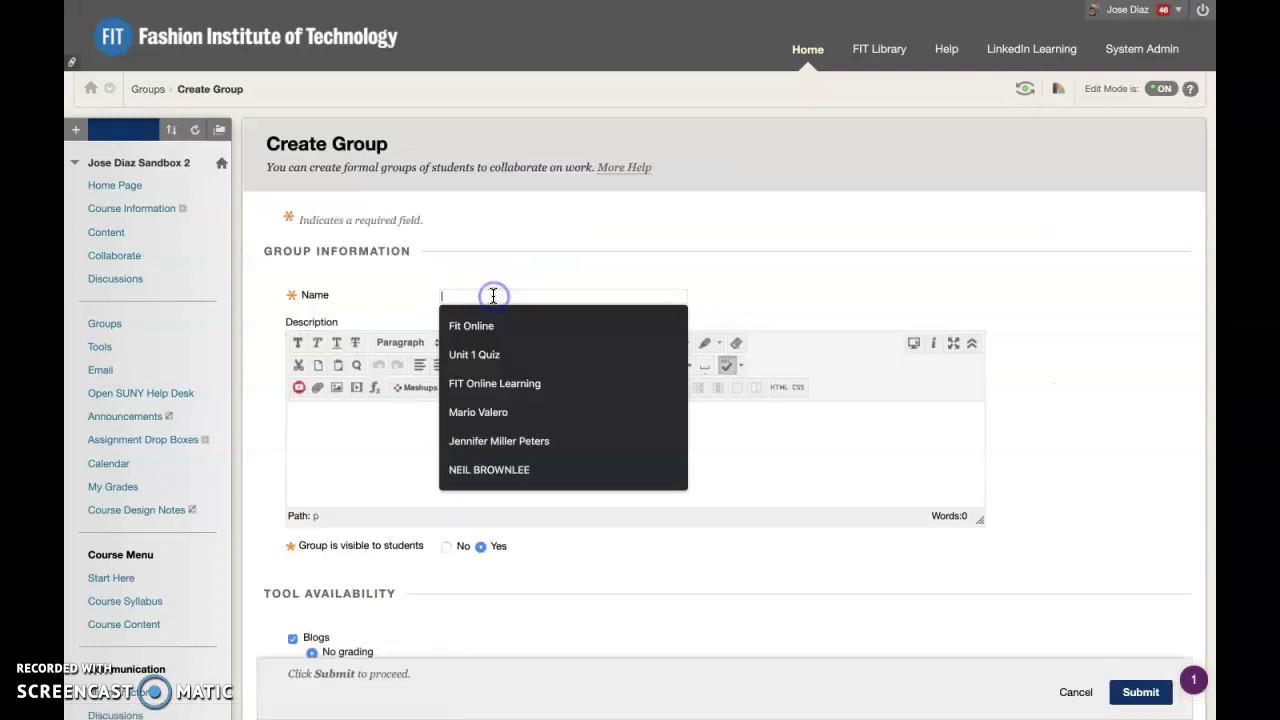
text(Red)
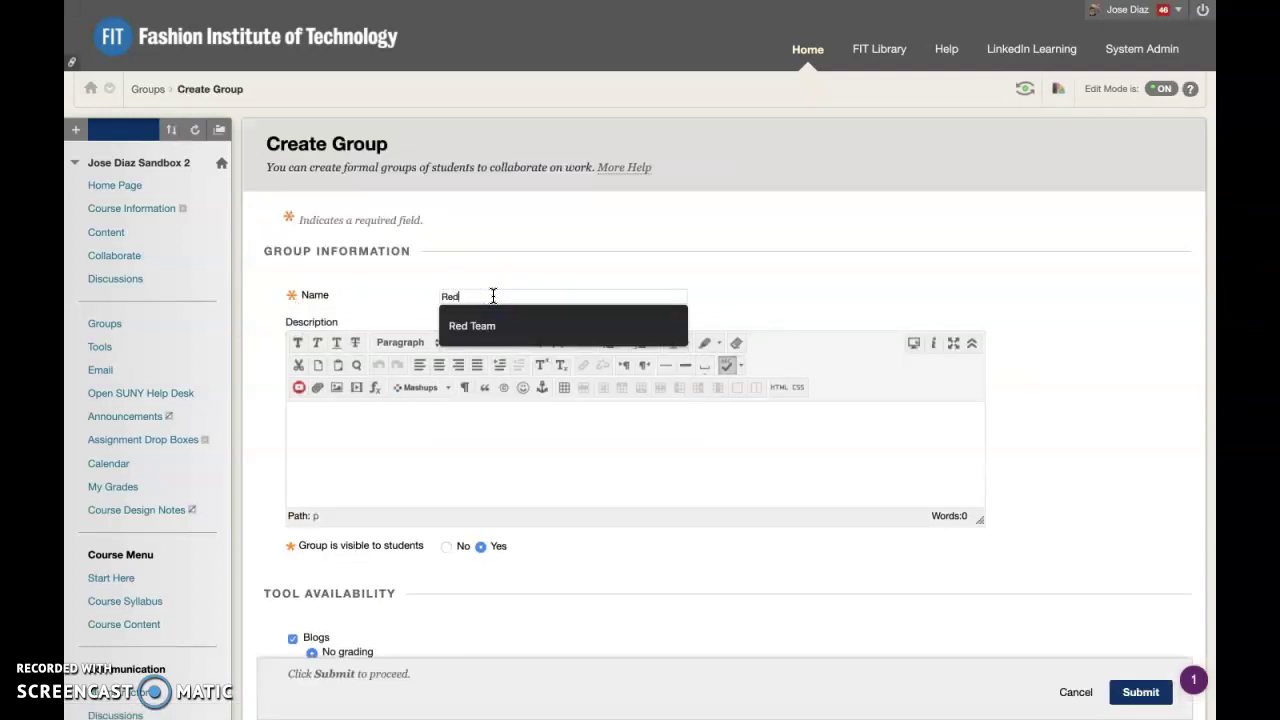
text( Team)
click(414, 443)
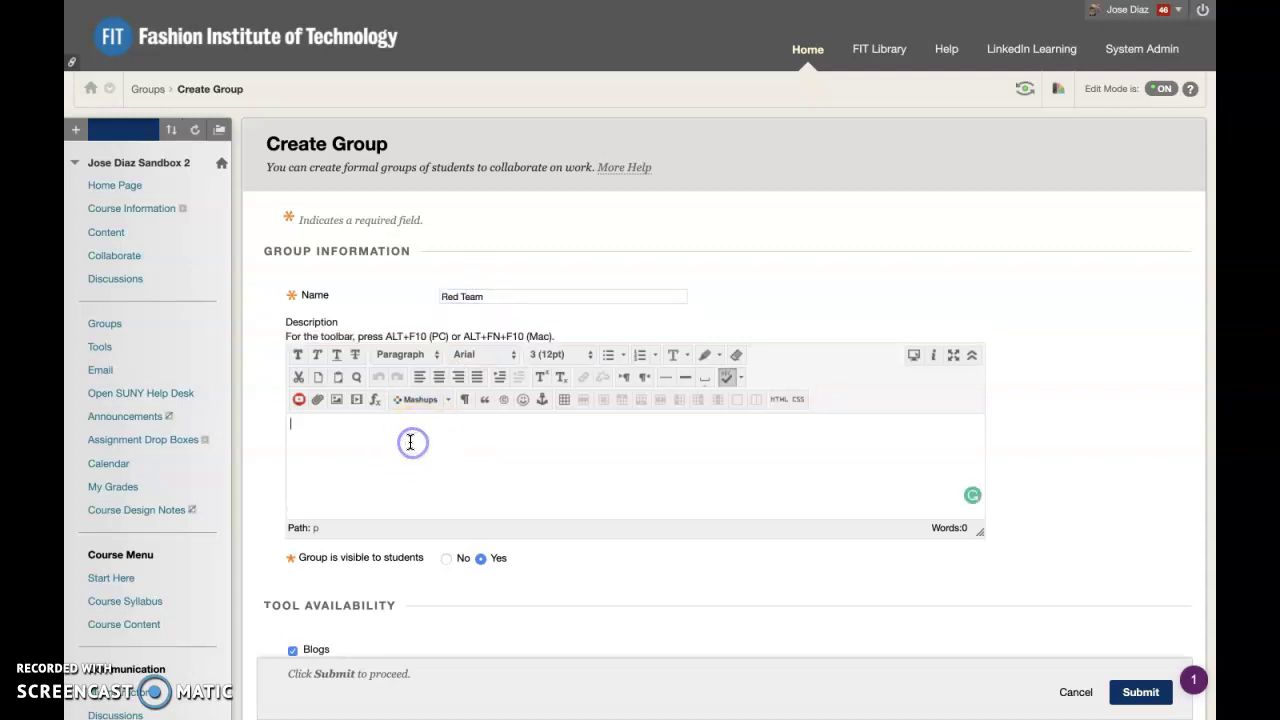
click(351, 458)
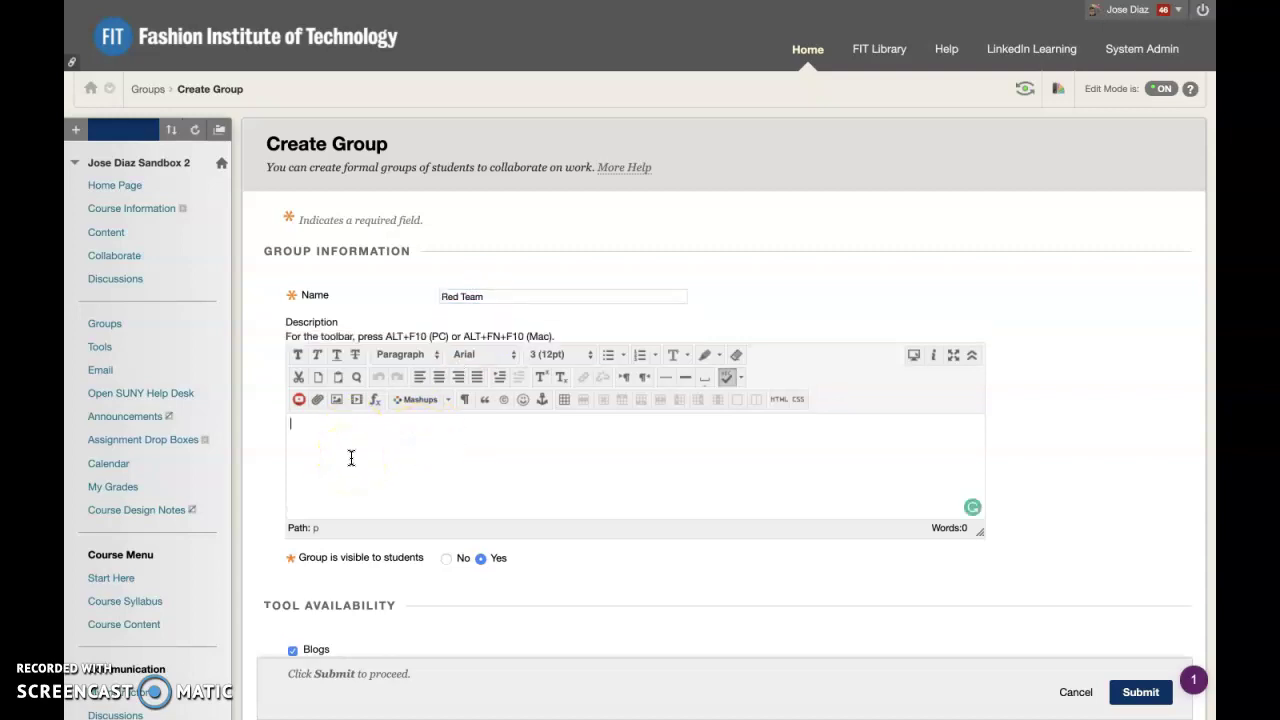
scroll(929, 449, down, 2)
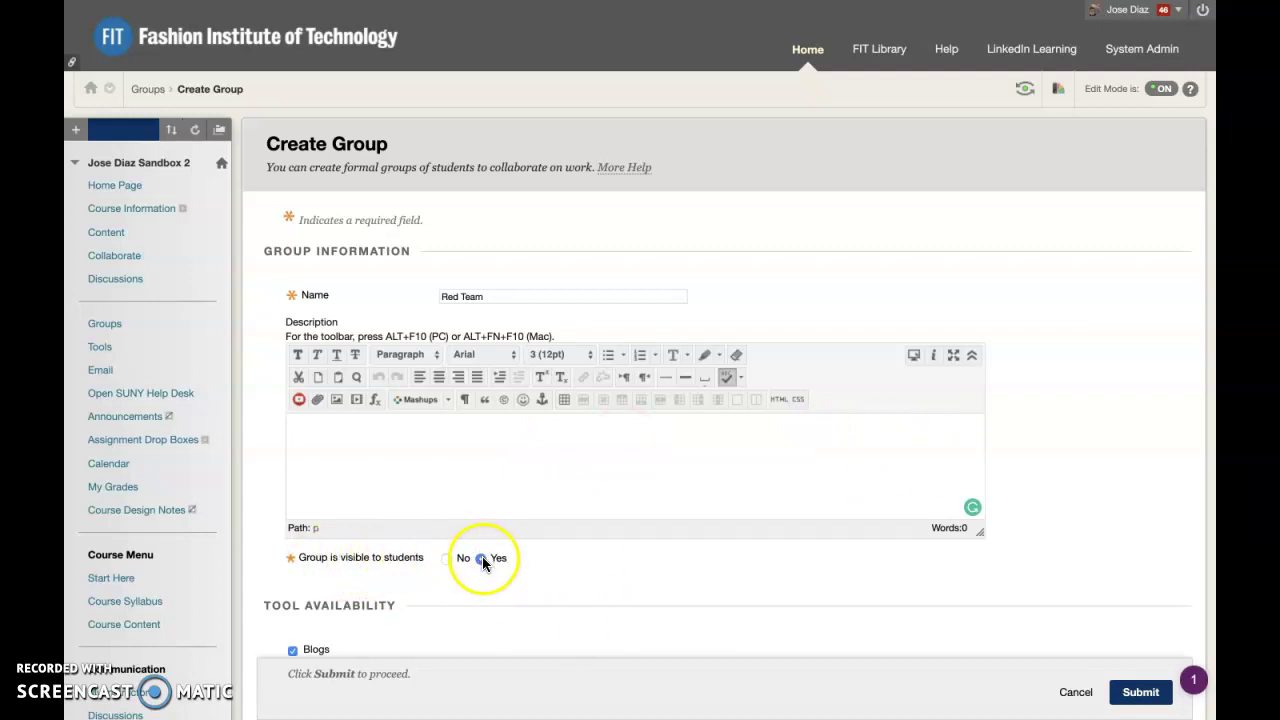
- Turn off the Blogs tool in the group's Tool Availability
scroll(1006, 440, down, 5)
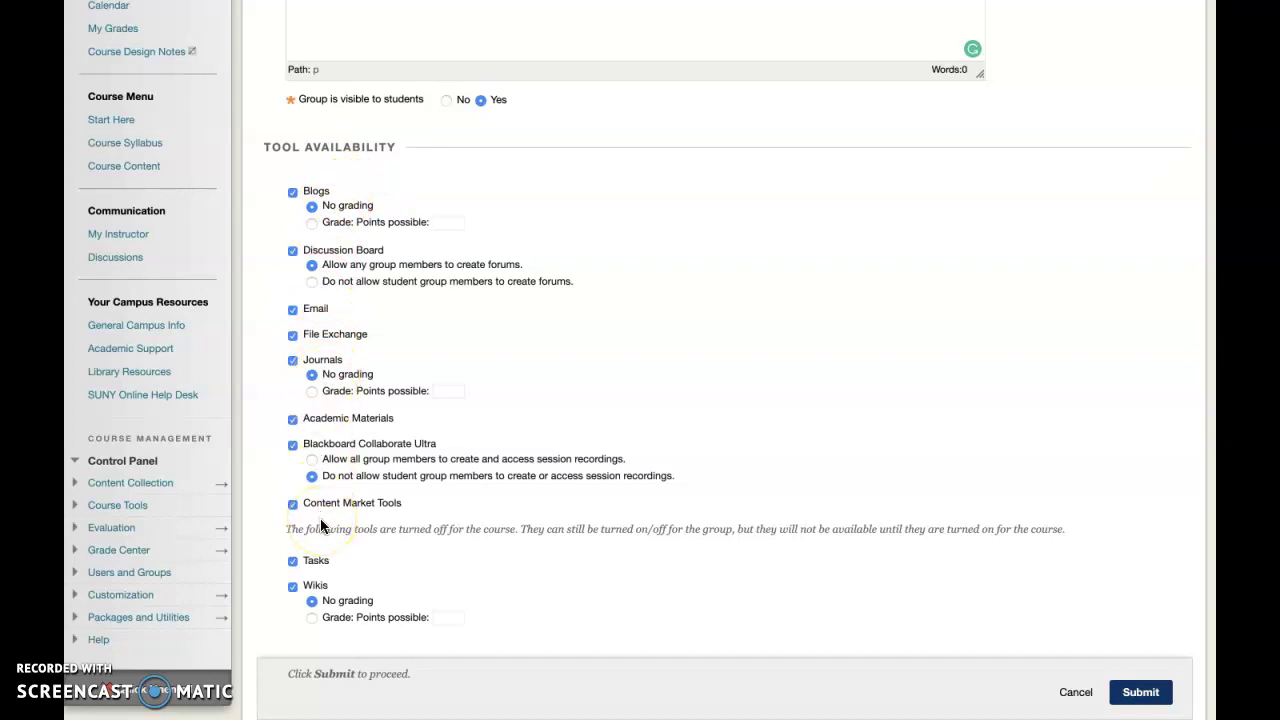
click(292, 195)
click(292, 194)
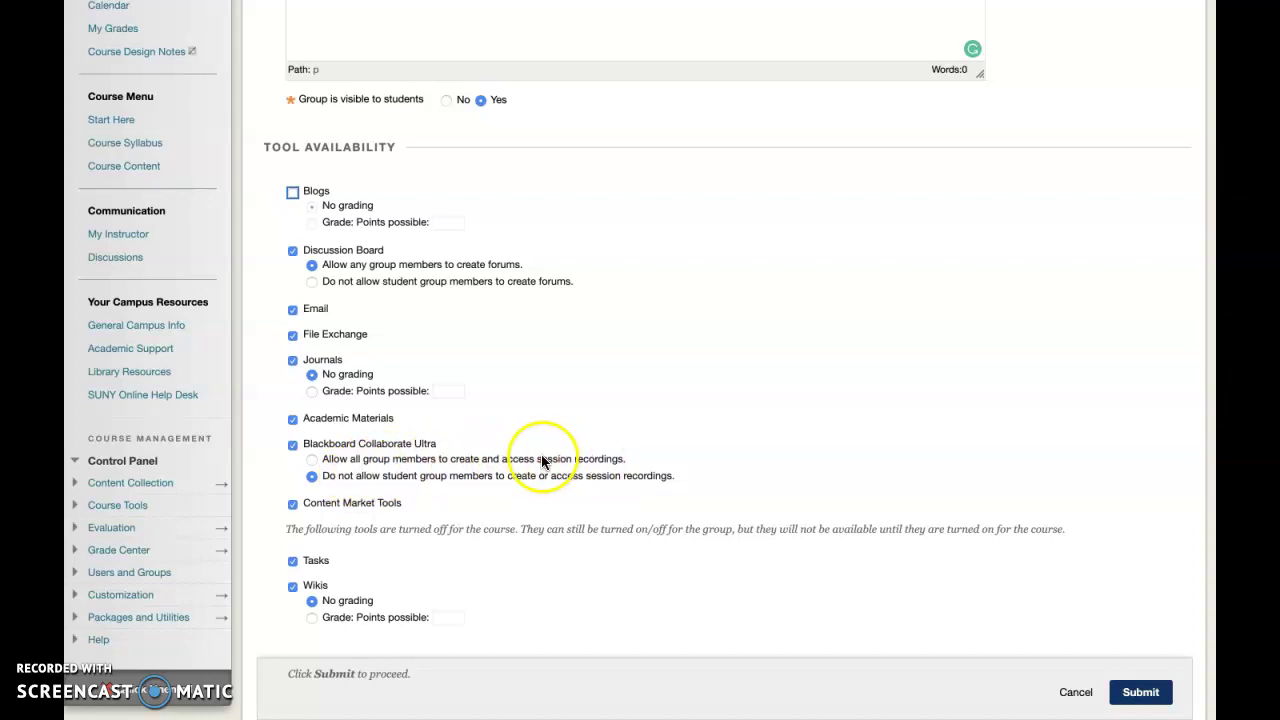
- Set Collaborate Ultra to let all group members create and access session recordings
click(310, 474)
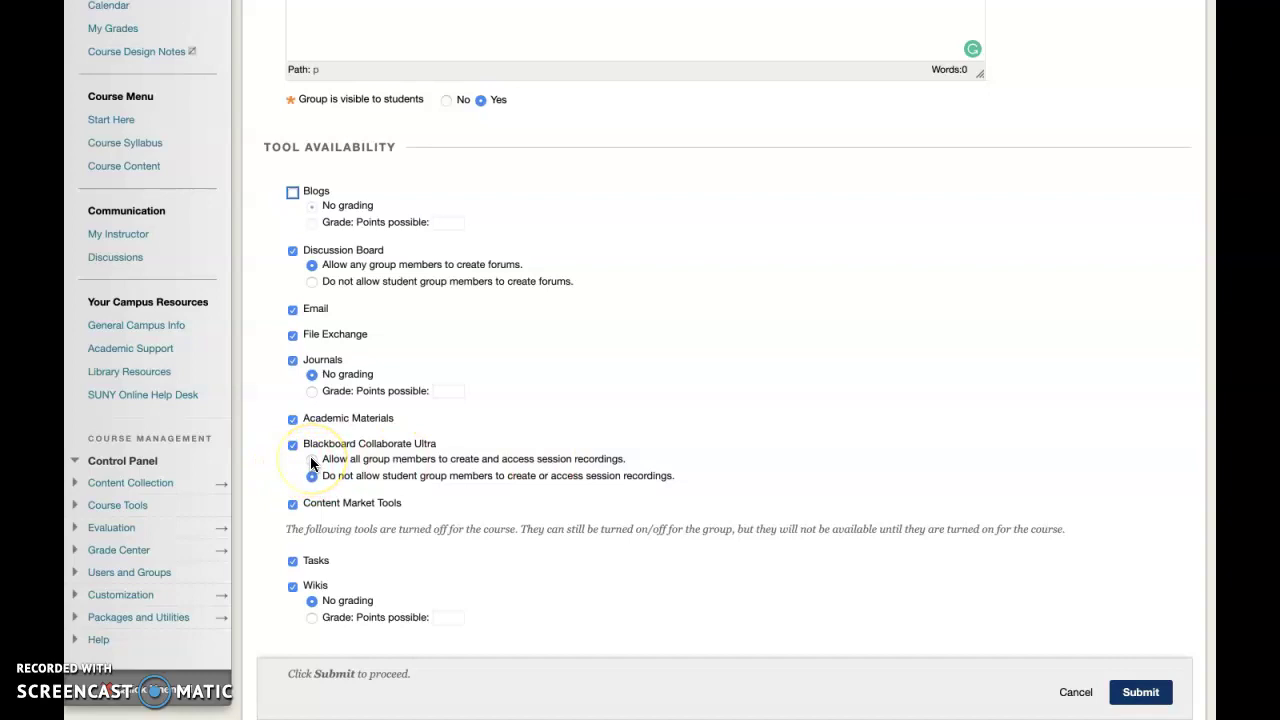
click(311, 460)
click(316, 461)
scroll(576, 462, down, 1)
scroll(575, 460, down, 2)
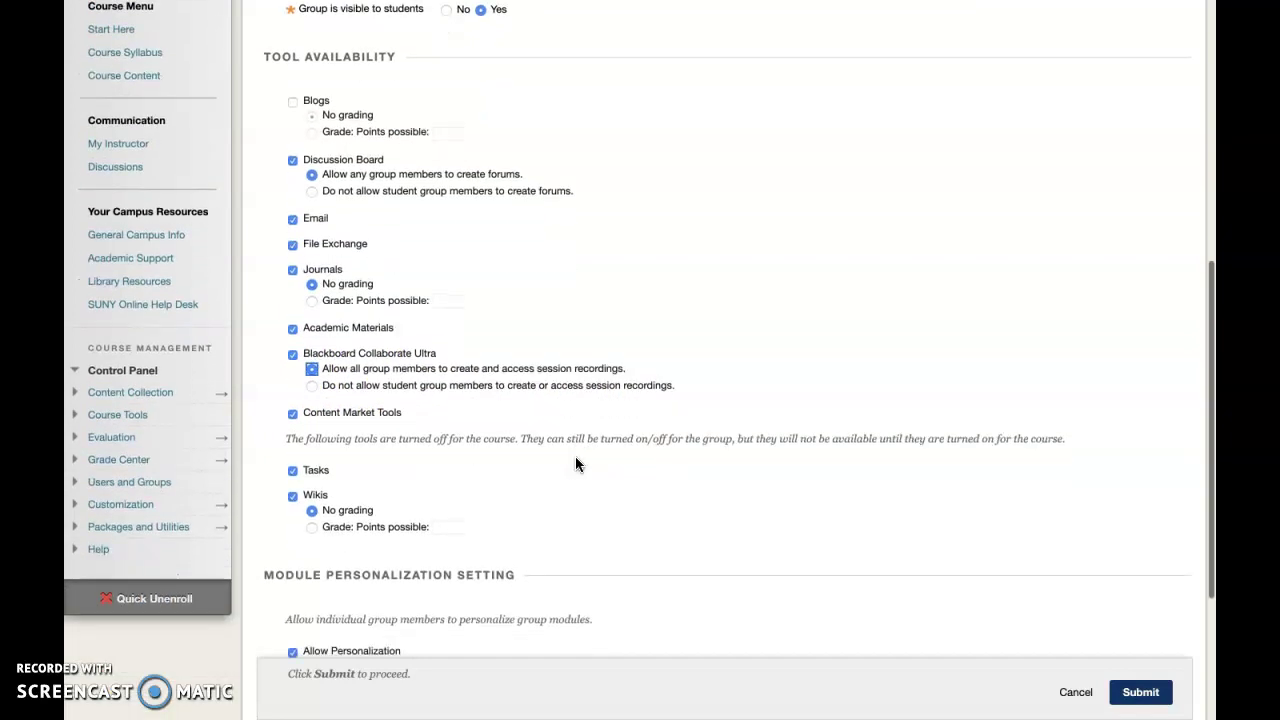
click(343, 369)
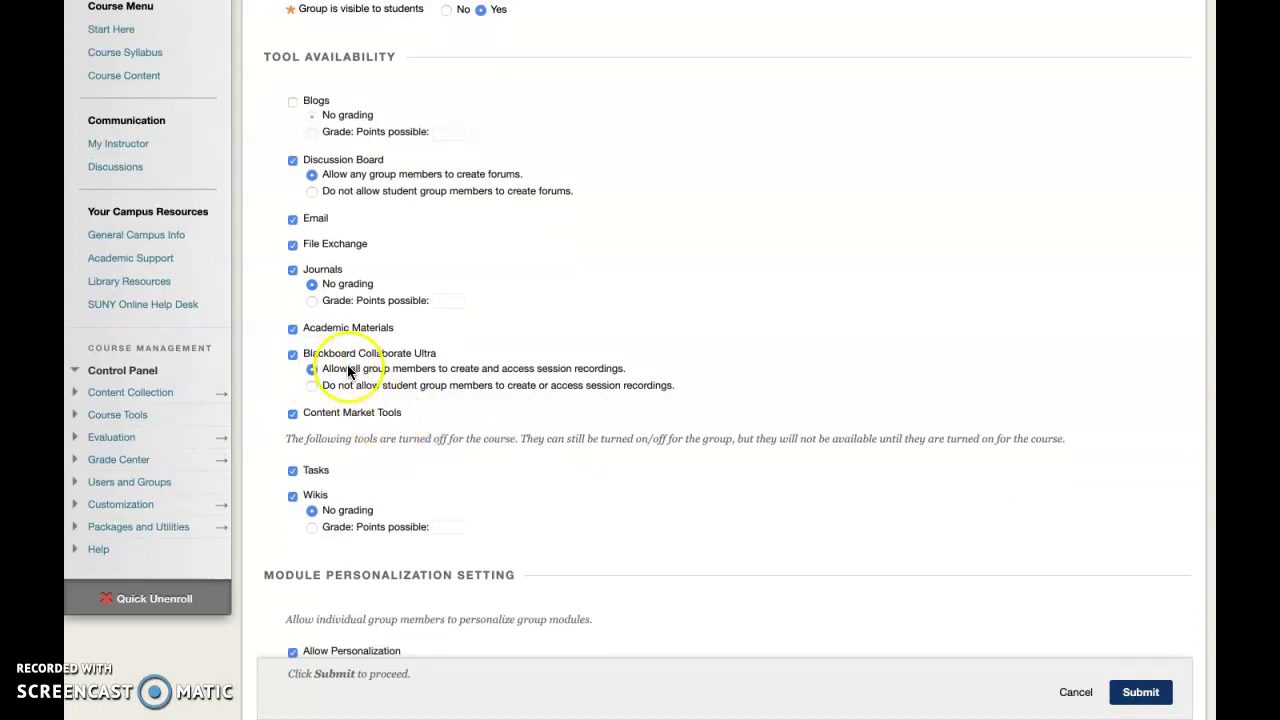
scroll(365, 368, down, 3)
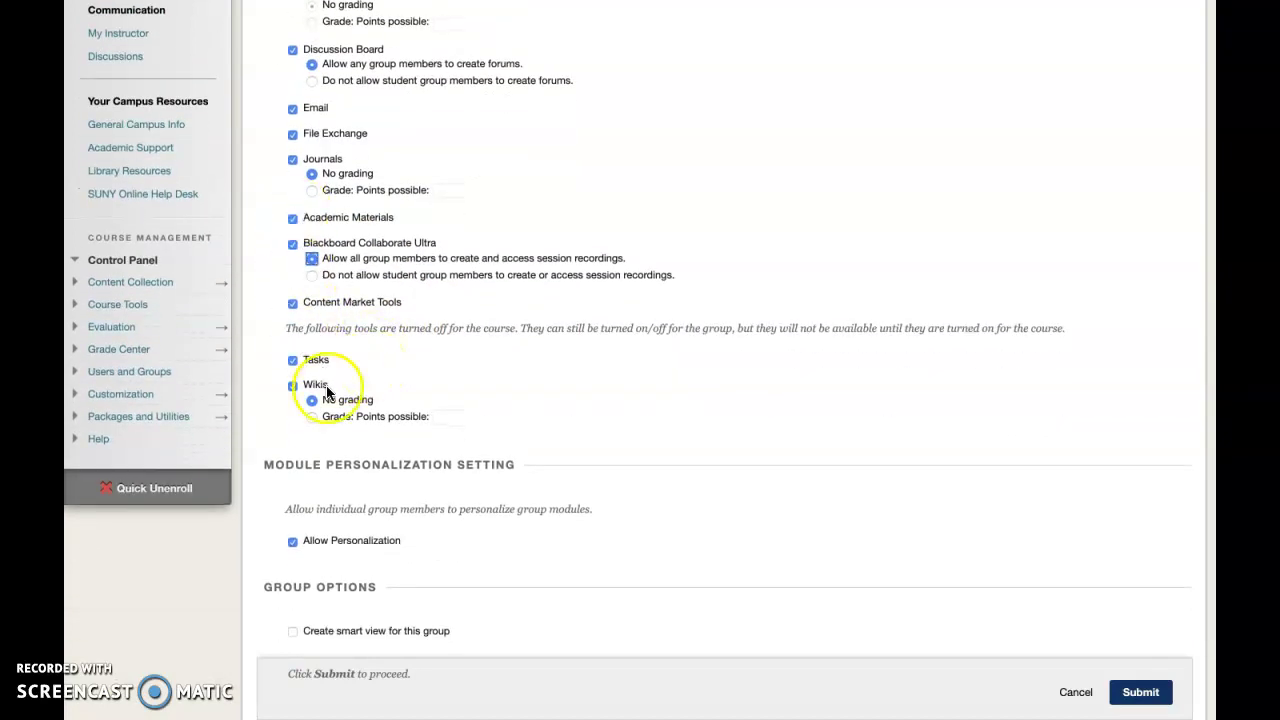
scroll(471, 279, up, 3)
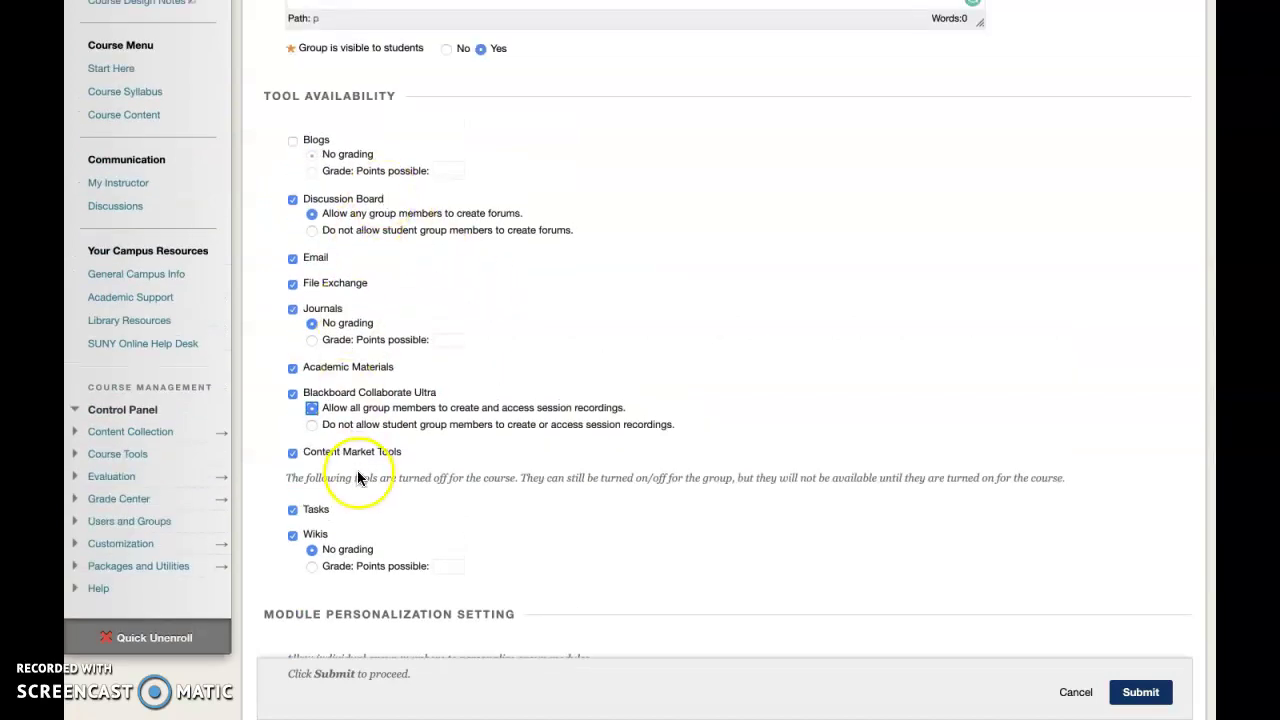
scroll(354, 548, down, 1)
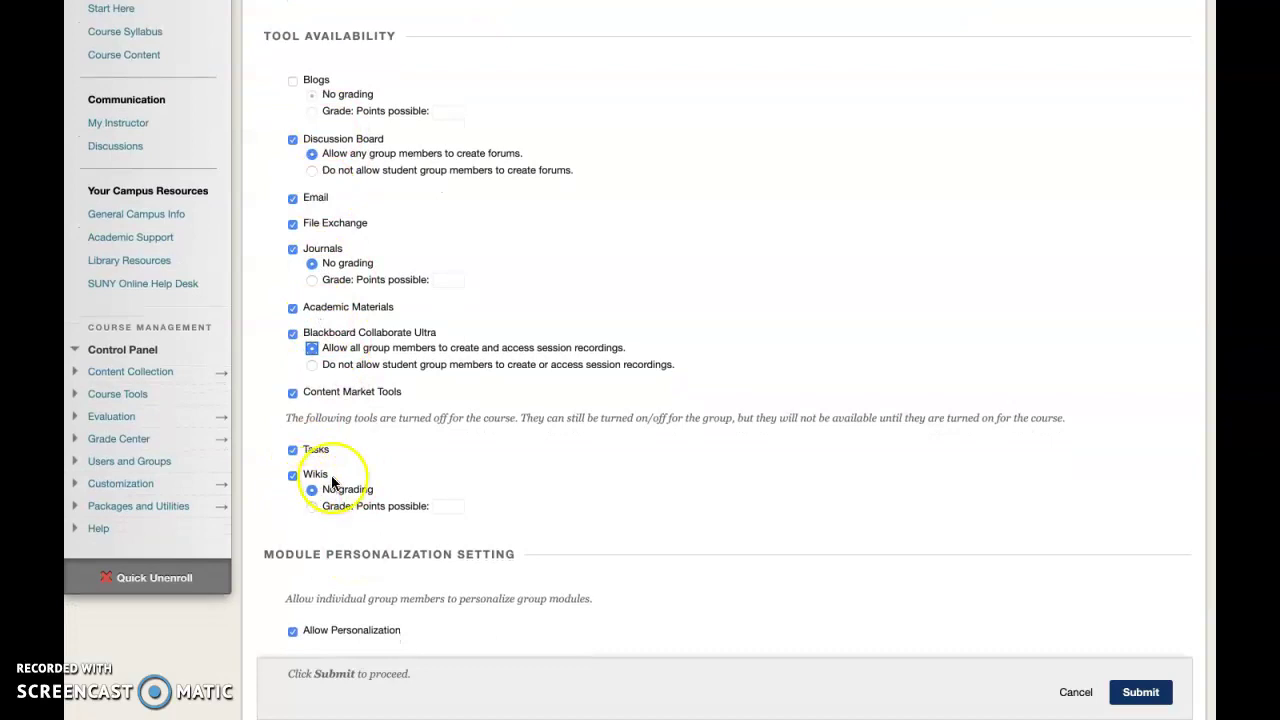
scroll(405, 423, down, 4)
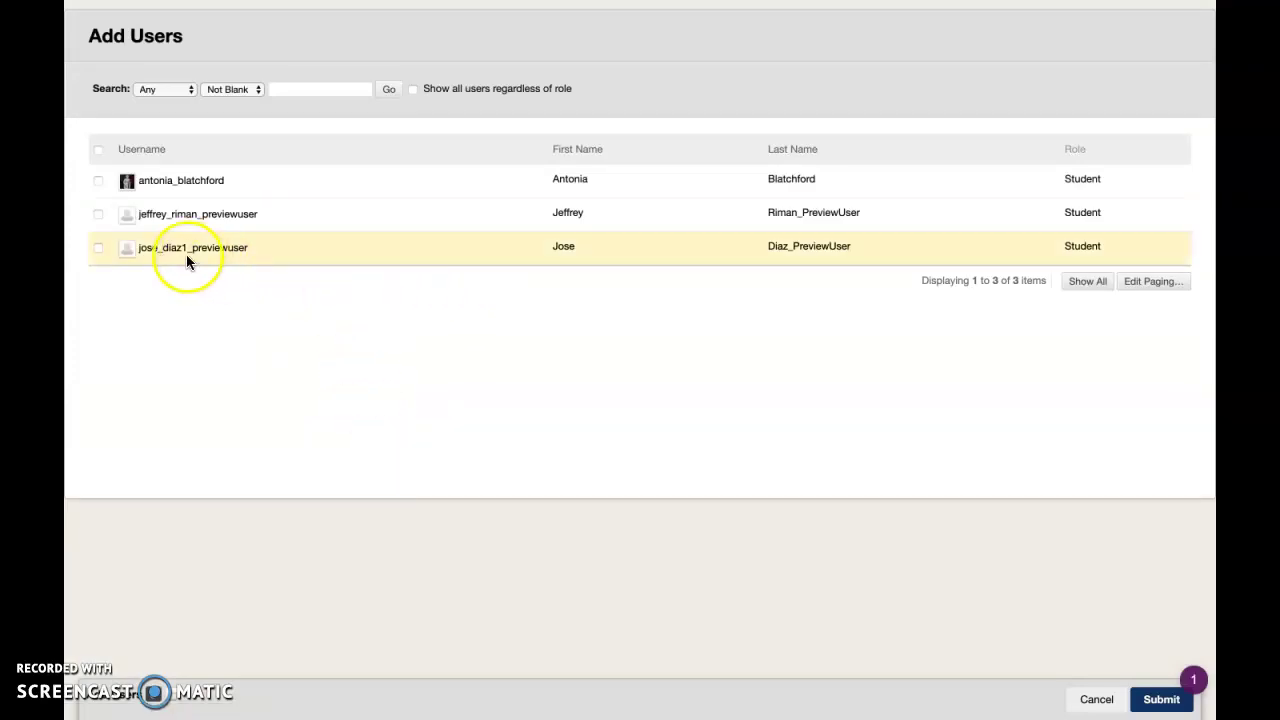
- Add the preview student user as Red Team's only member
click(97, 247)
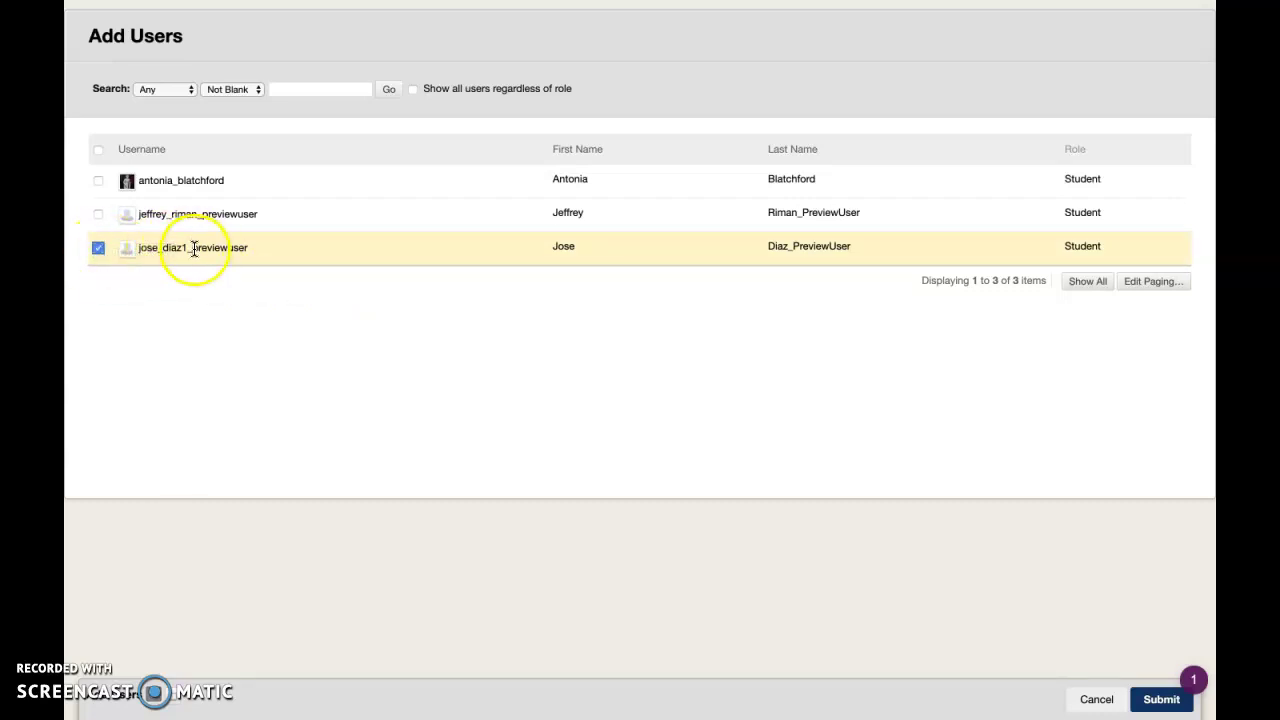
click(1160, 700)
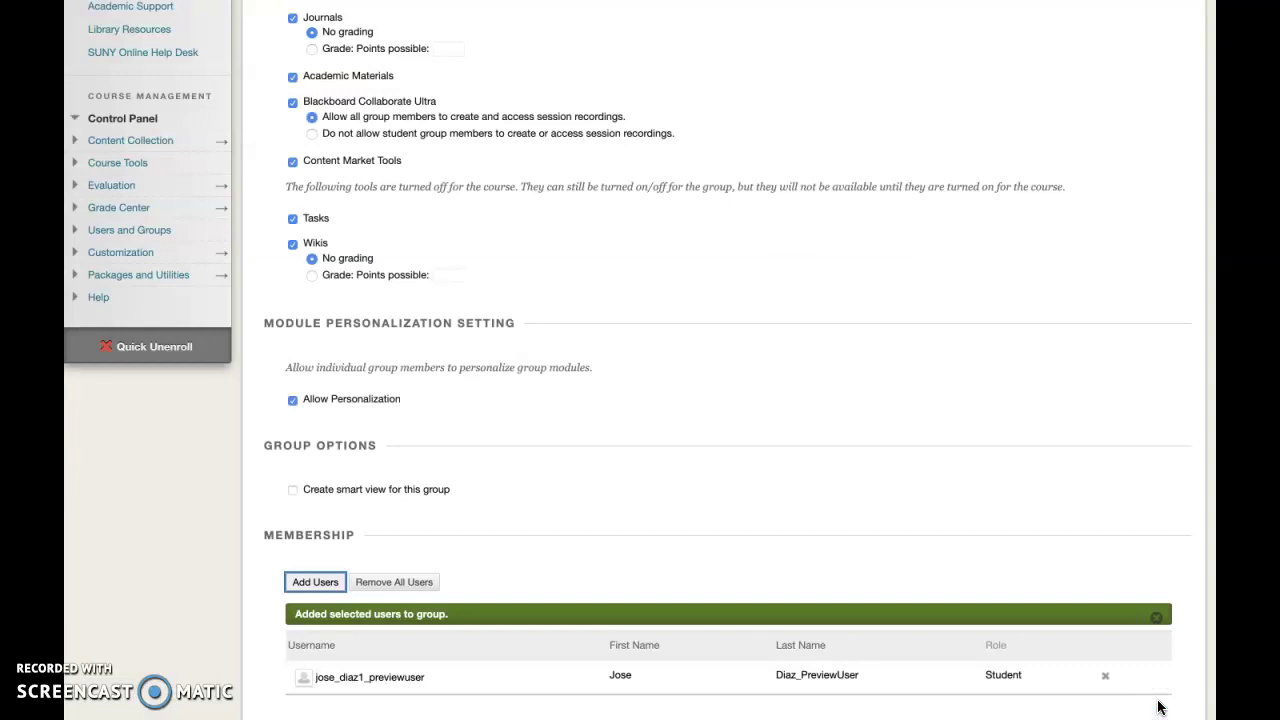
- Submit the form to create Red Team with its one enrolled member
scroll(1130, 583, down, 2)
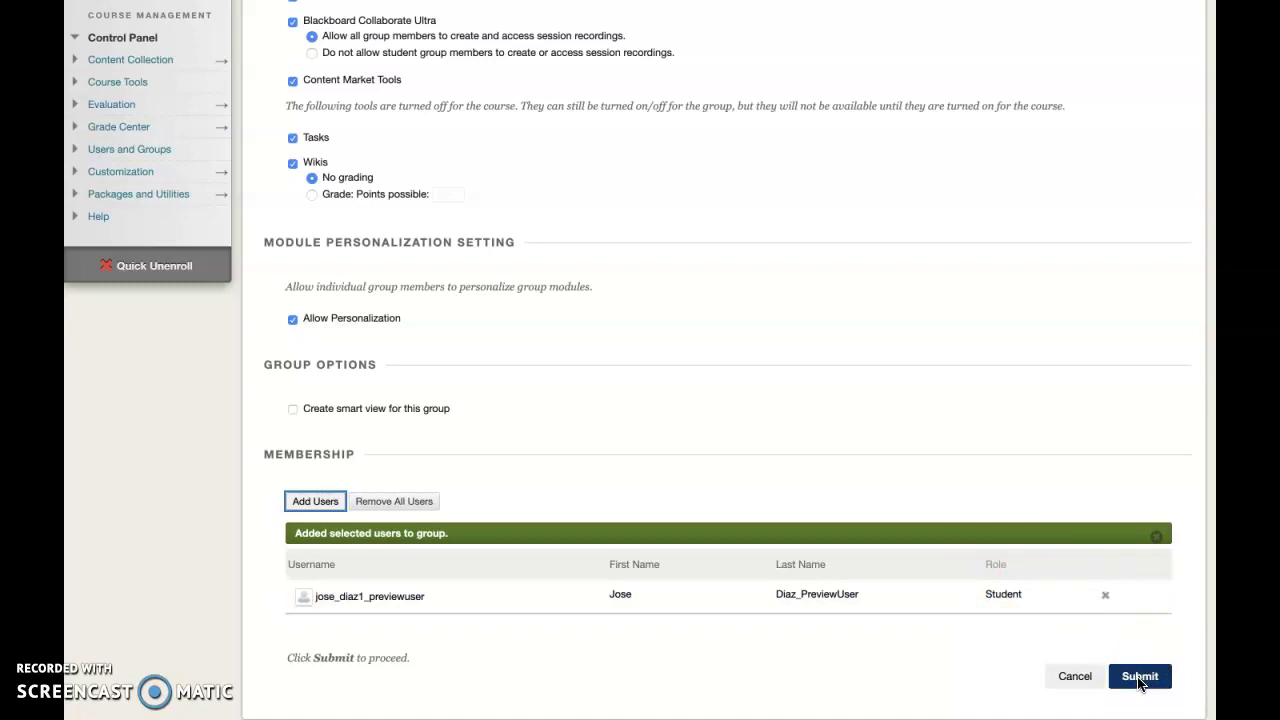
click(1138, 677)
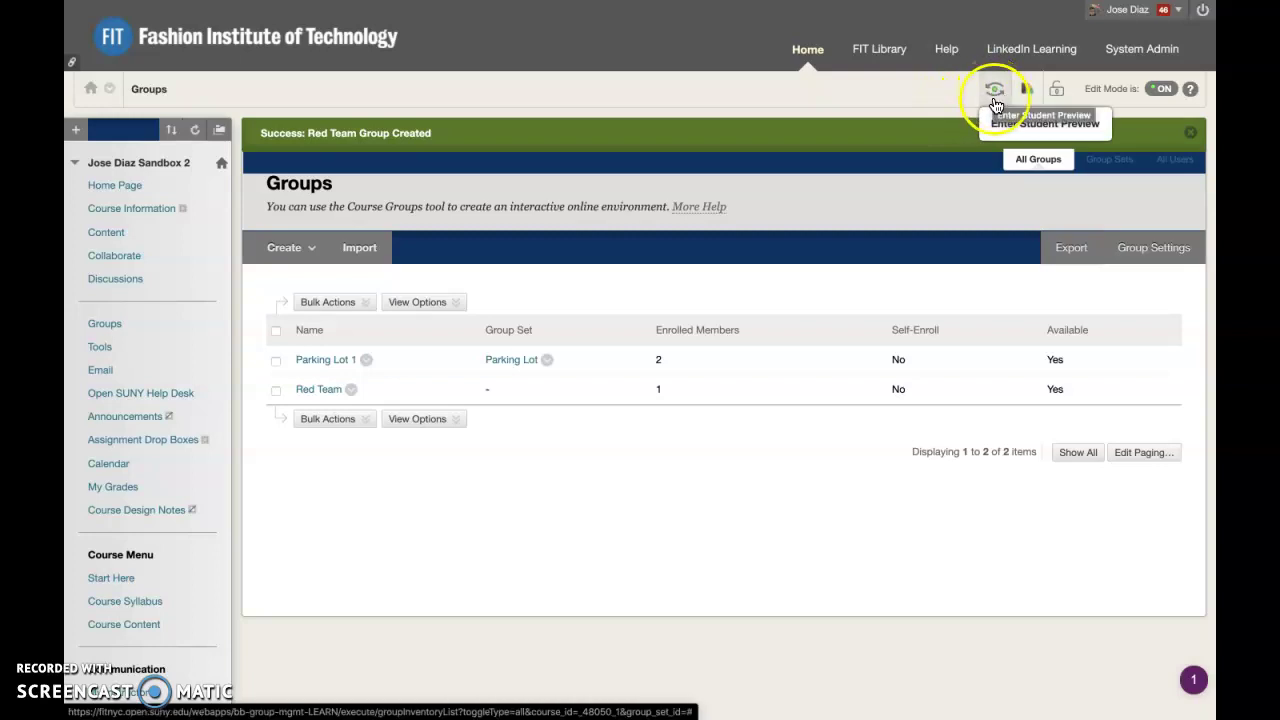
- In Student Preview, open the Red Team group and launch its Collaborate Ultra room
click(994, 90)
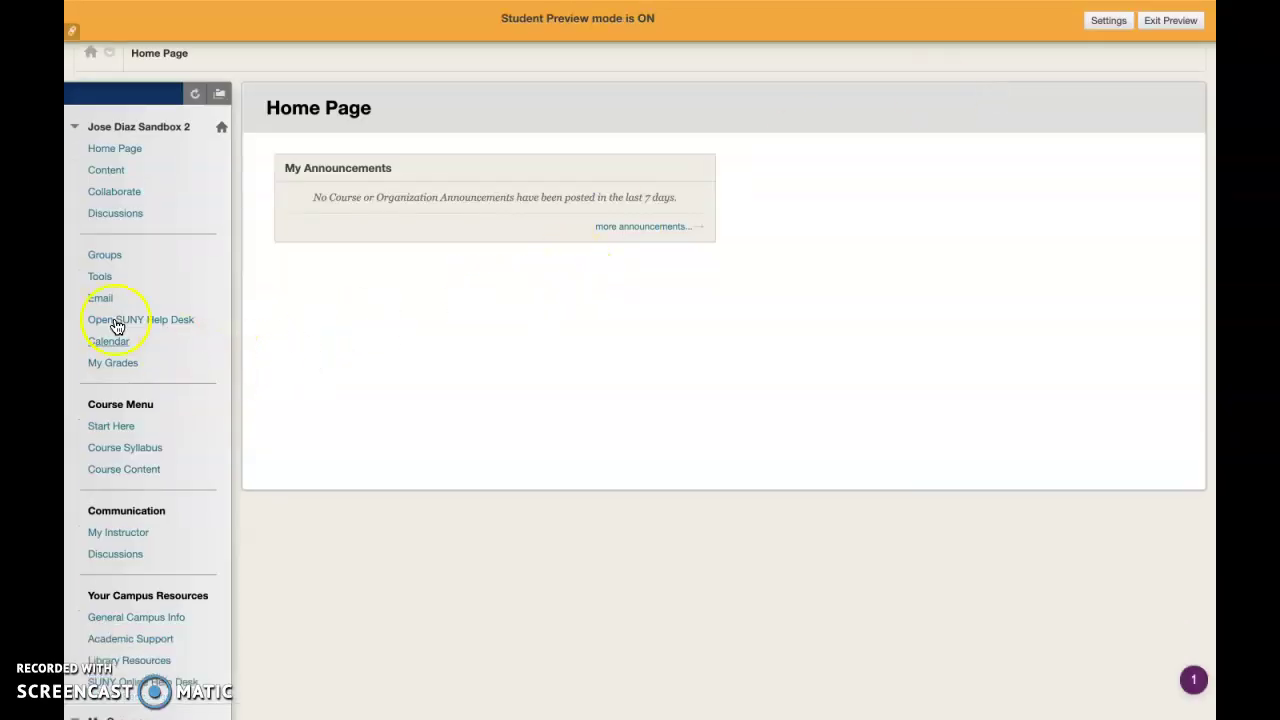
click(100, 257)
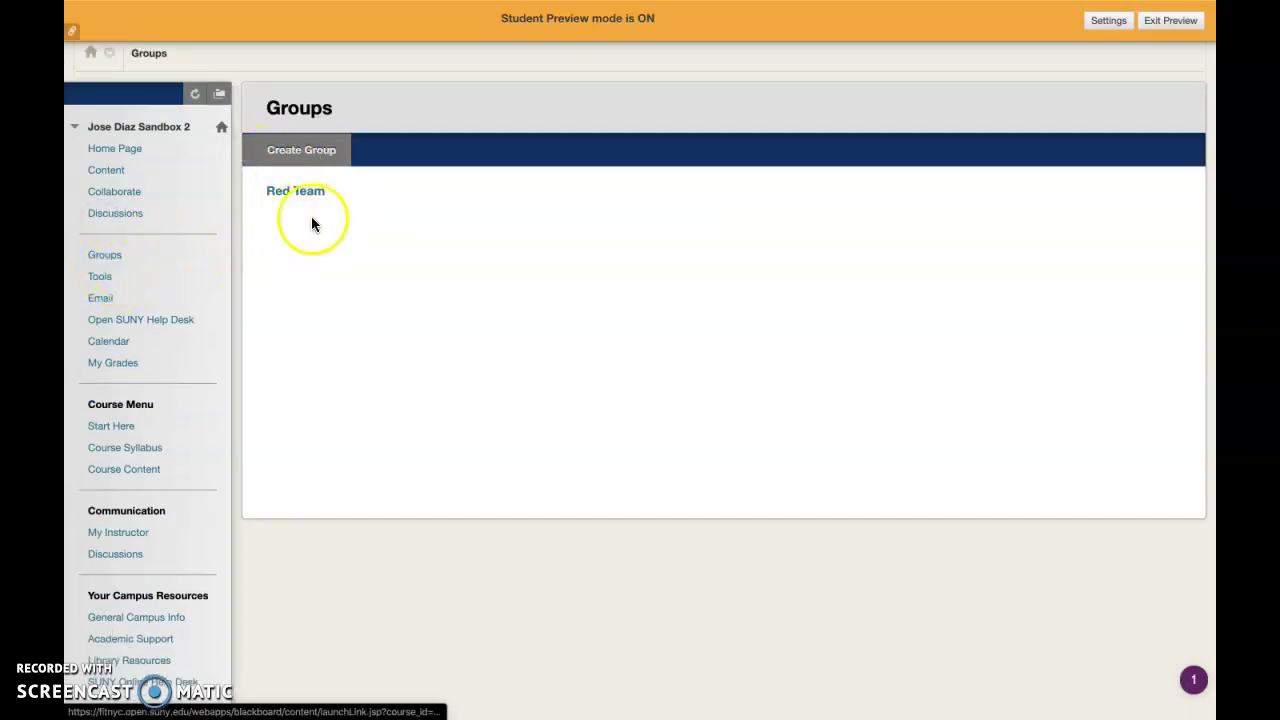
click(281, 196)
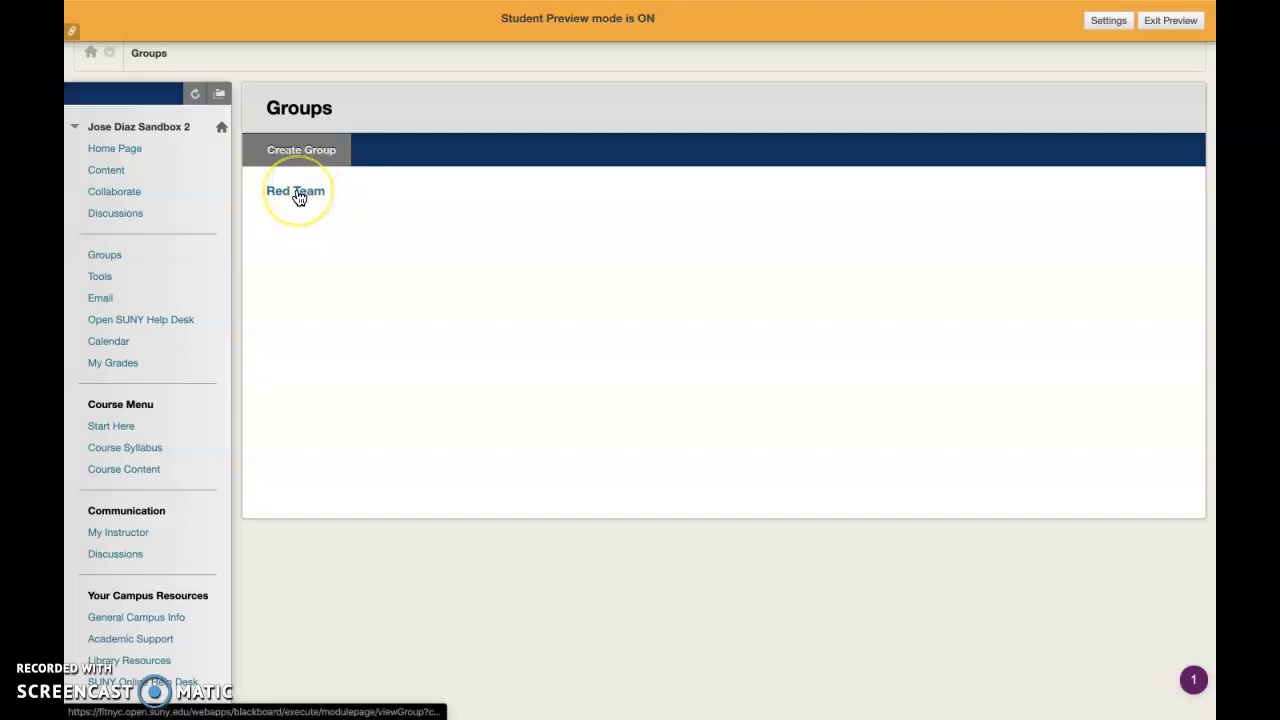
click(298, 195)
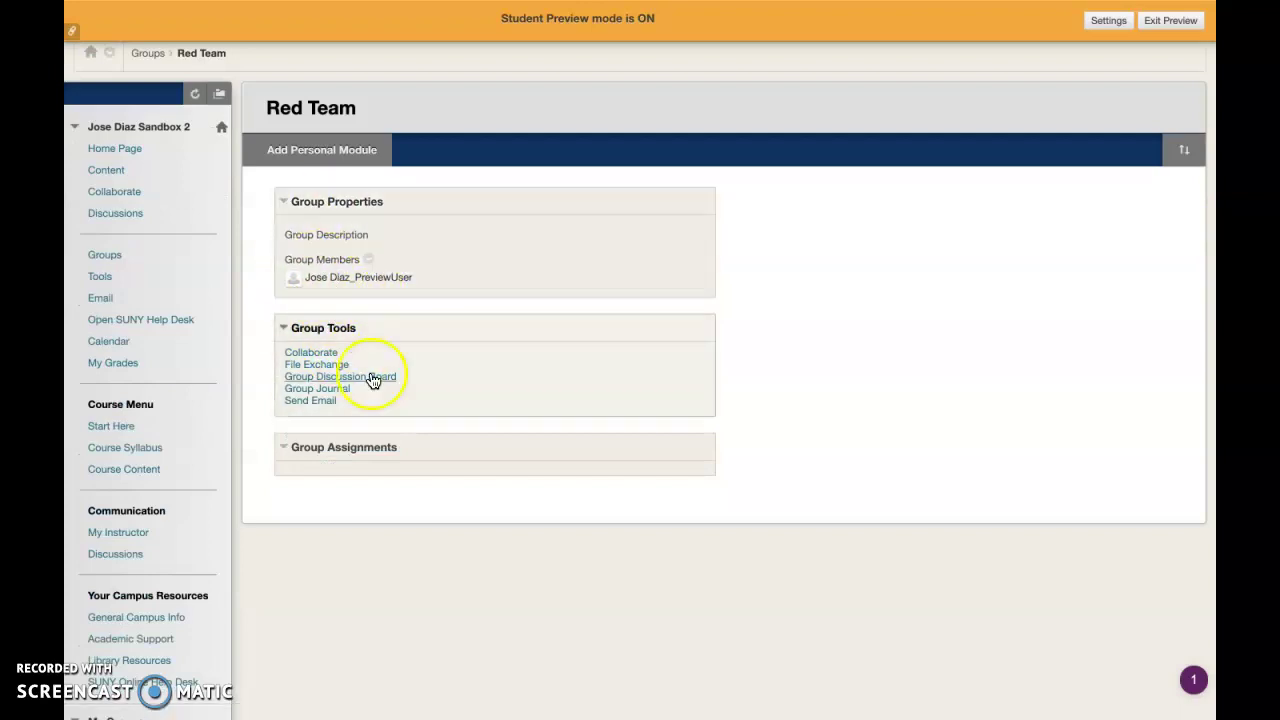
scroll(358, 380, down, 2)
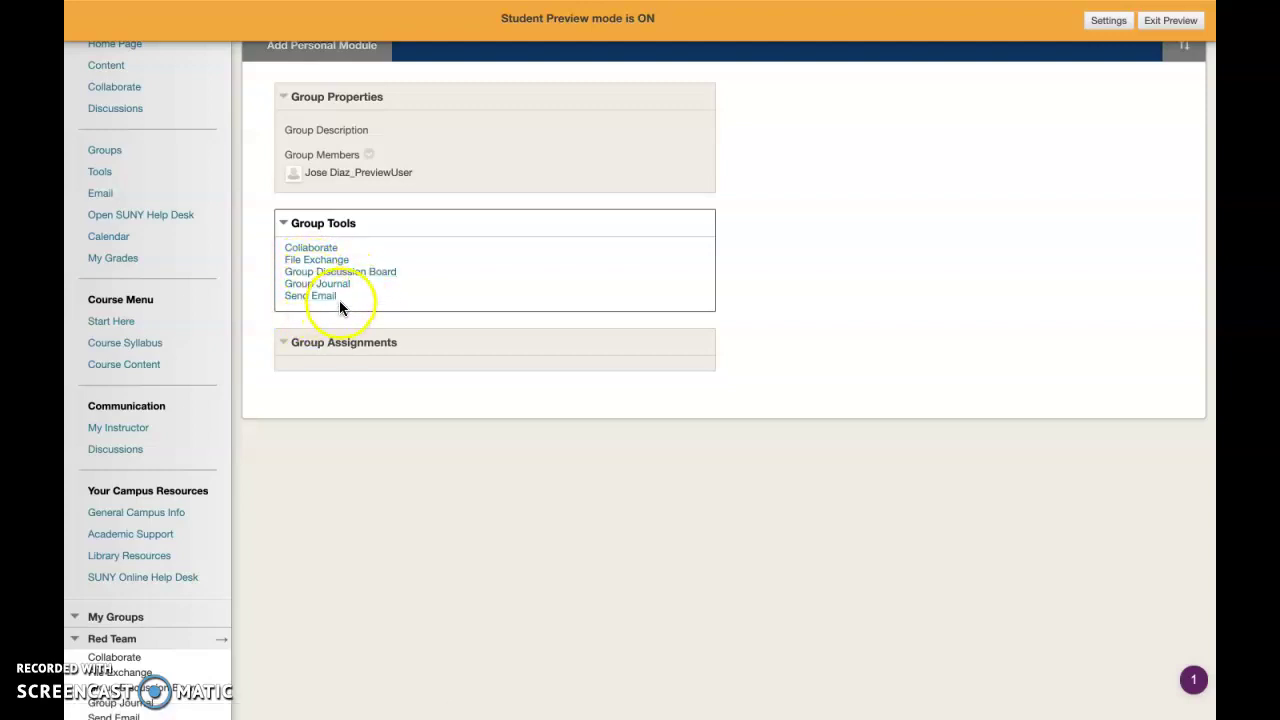
click(317, 252)
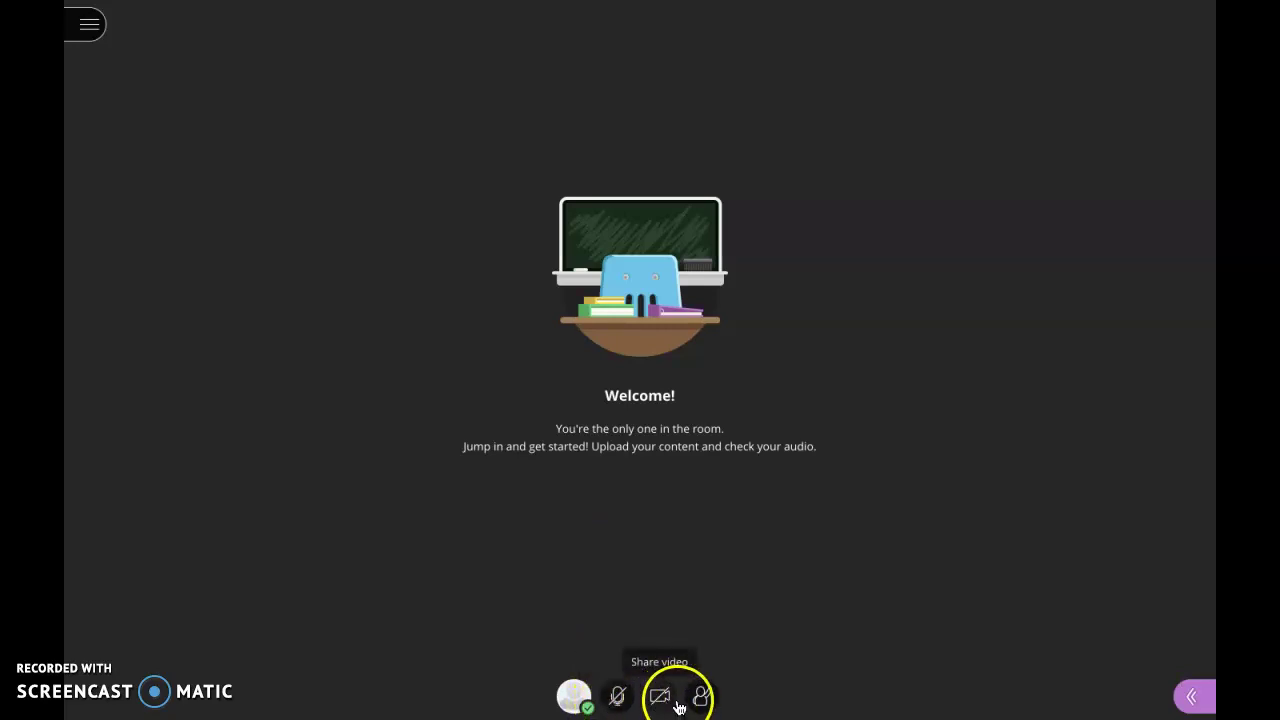
- Show My Settings in Collaborate's side panel, with audio, video and notification options
click(1193, 700)
click(945, 693)
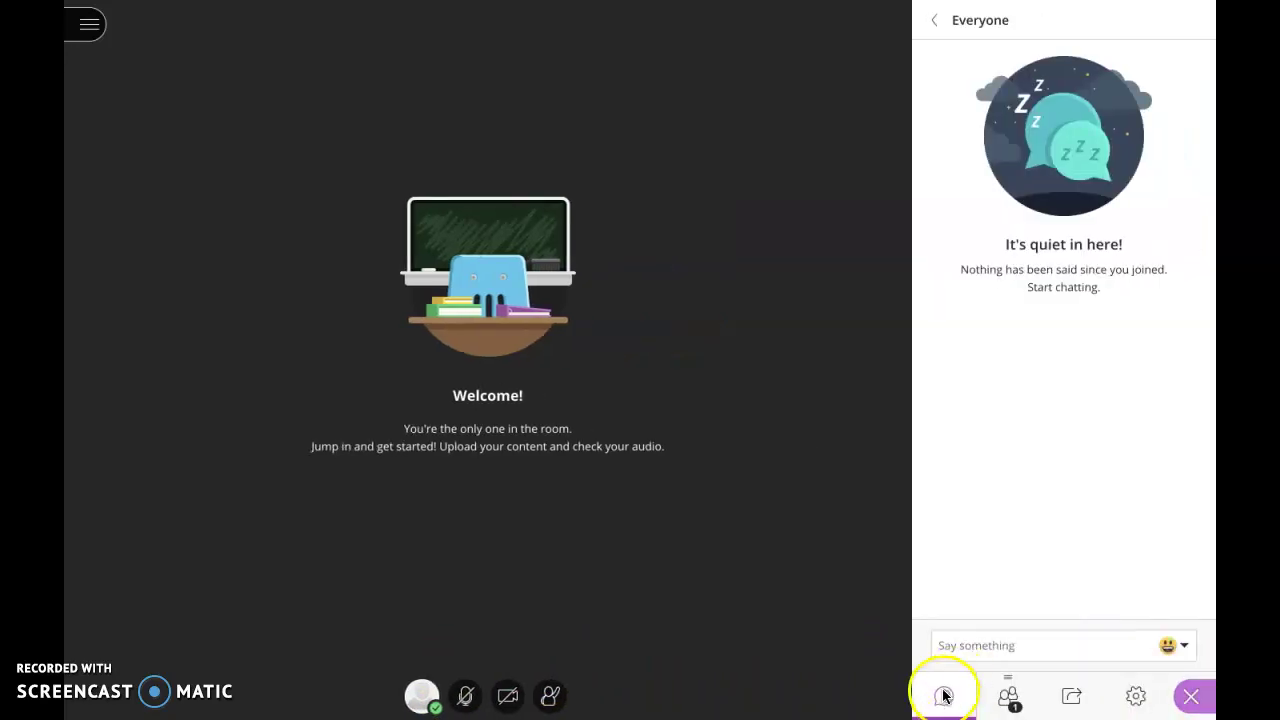
click(1070, 694)
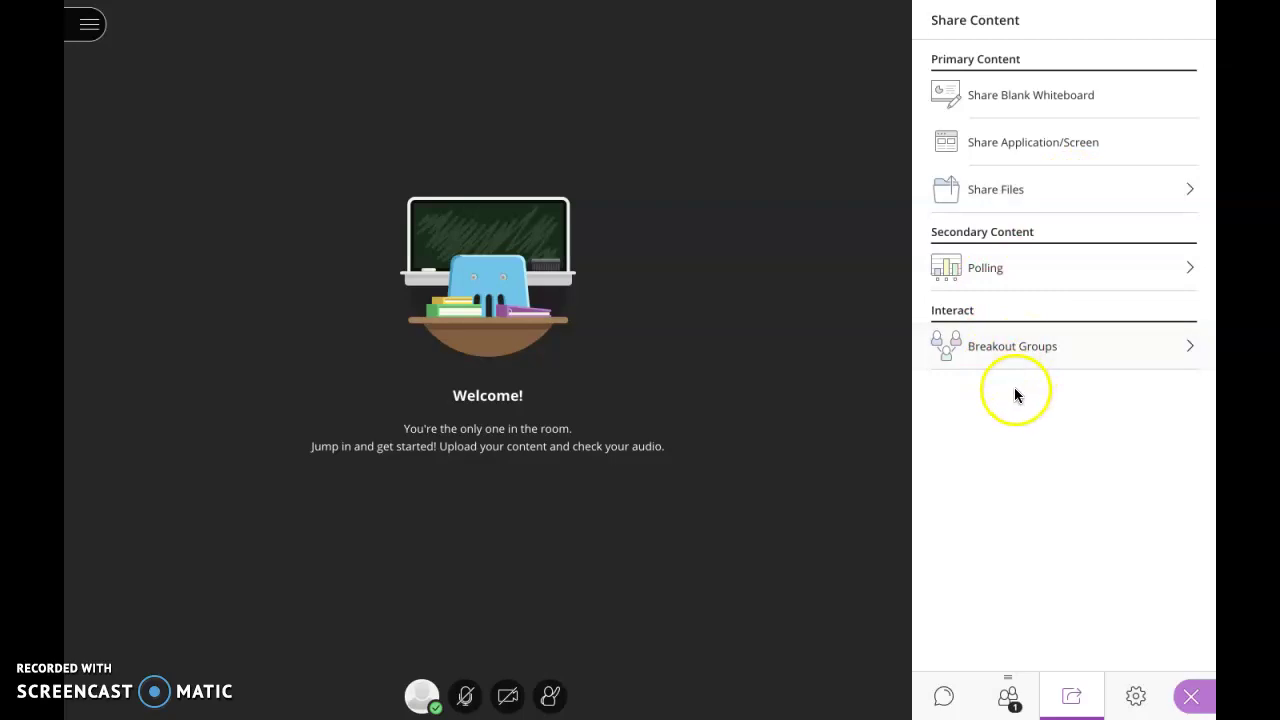
click(1137, 698)
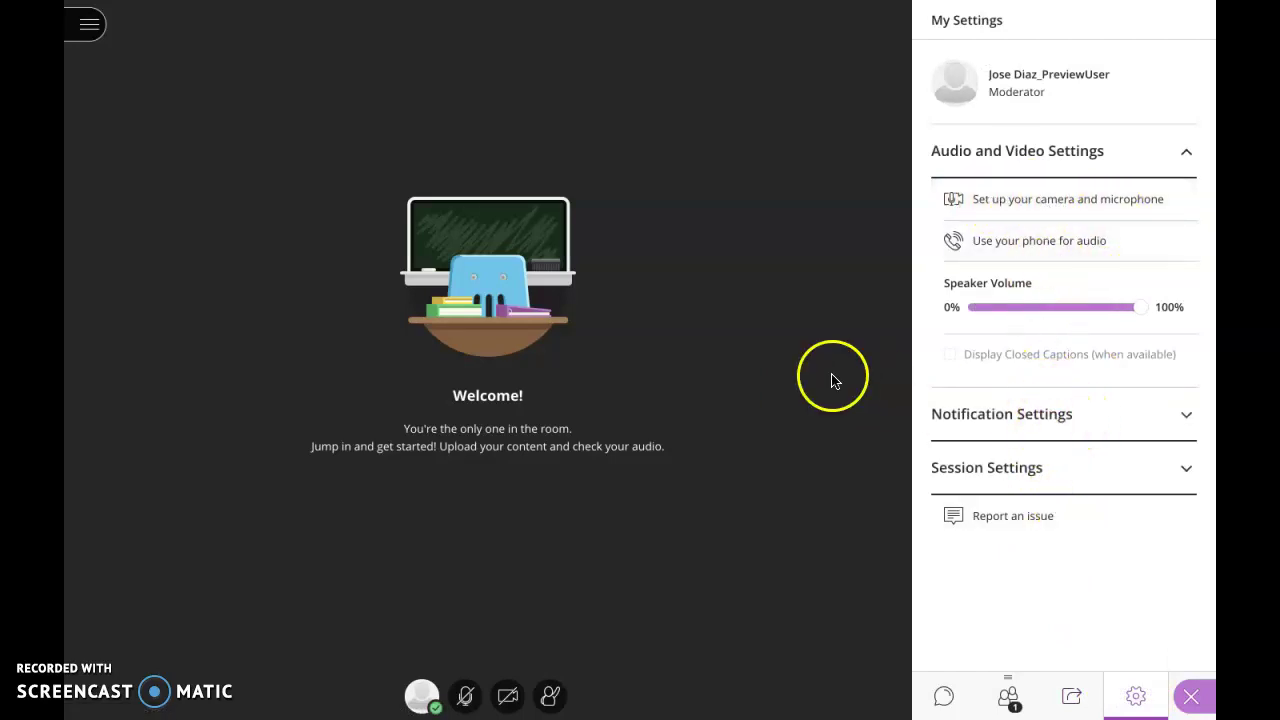
click(89, 24)
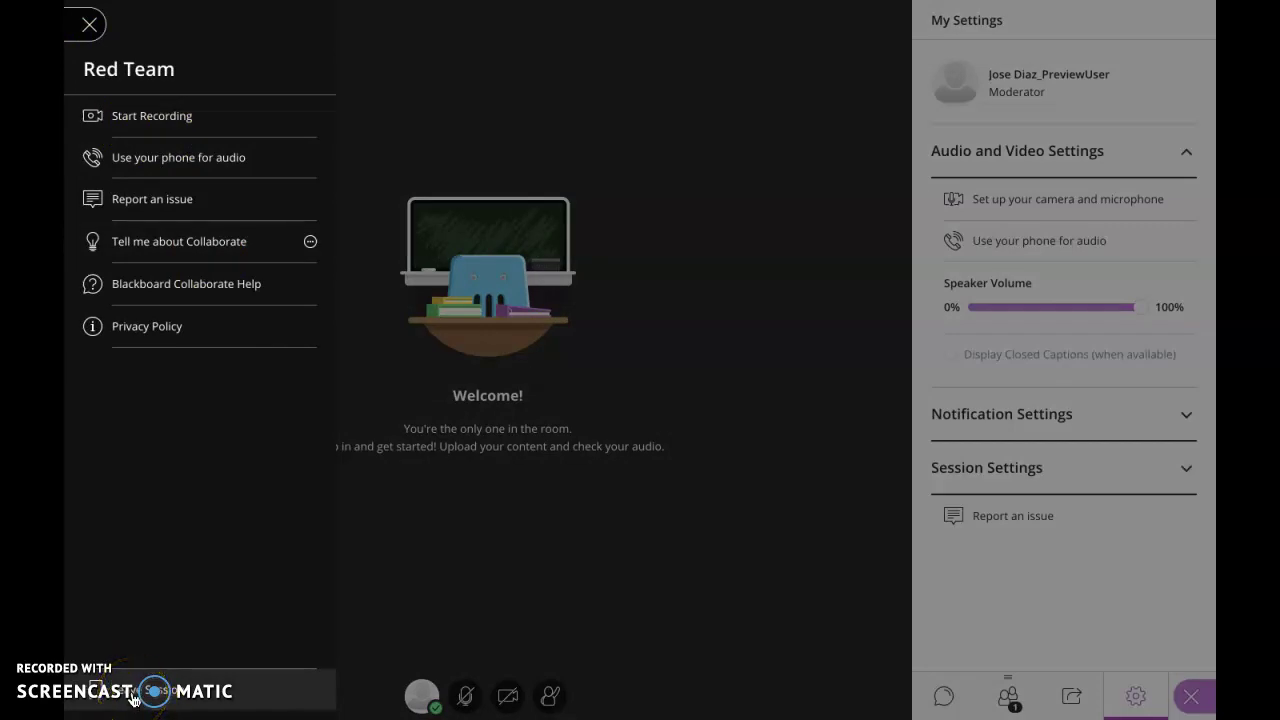
click(437, 571)
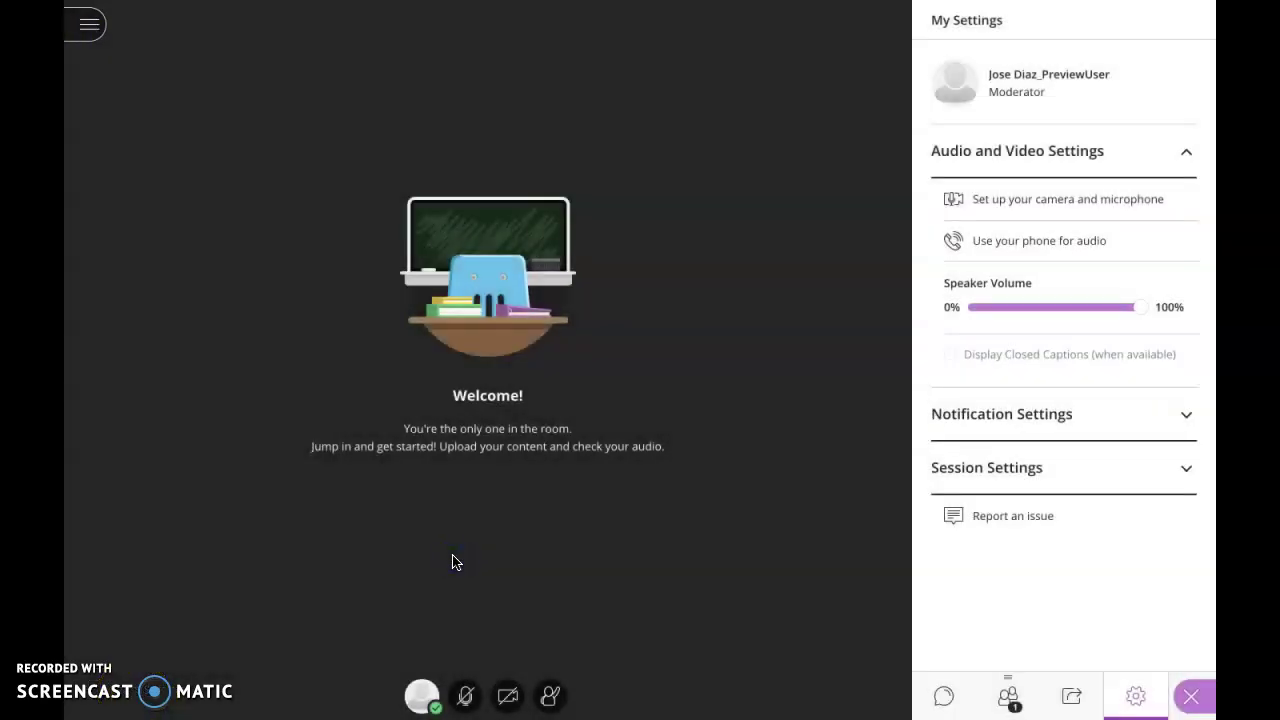